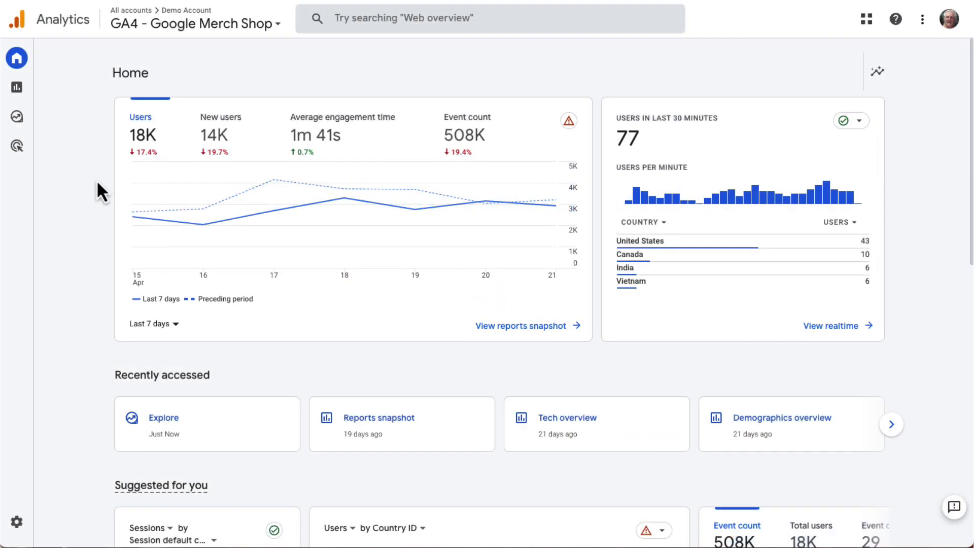
scroll(97, 183, down, 1)
scroll(97, 184, down, 1)
scroll(96, 183, down, 1)
scroll(97, 182, down, 1)
scroll(98, 182, down, 1)
scroll(97, 182, down, 1)
scroll(97, 183, down, 1)
scroll(98, 180, down, 1)
scroll(97, 180, down, 1)
scroll(98, 181, down, 1)
scroll(97, 181, down, 1)
scroll(97, 186, down, 1)
scroll(97, 187, down, 1)
scroll(96, 187, down, 1)
scroll(97, 187, down, 1)
scroll(98, 182, down, 1)
scroll(98, 182, down, 1)
scroll(97, 183, down, 1)
scroll(98, 183, down, 1)
scroll(96, 180, down, 1)
scroll(97, 180, down, 1)
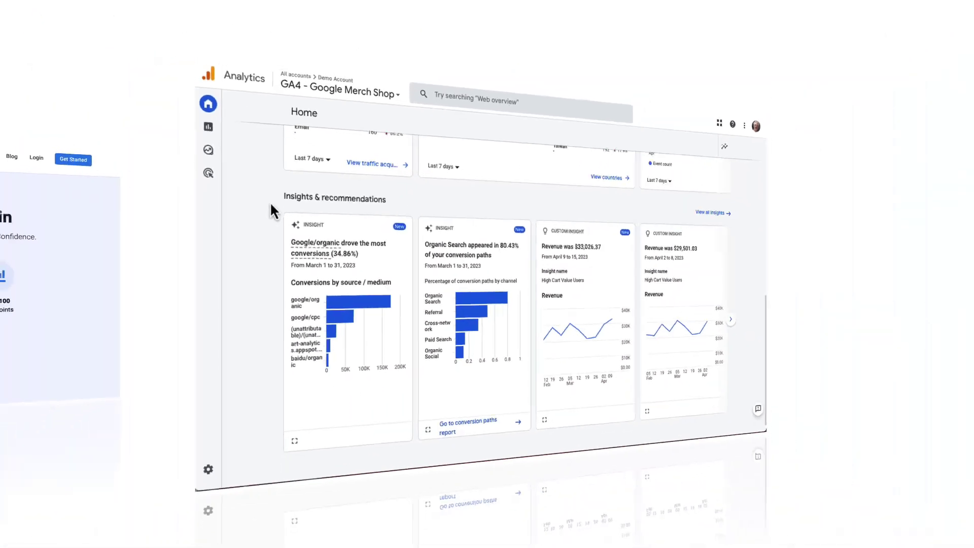
scroll(486, 274, down, 1)
scroll(487, 274, down, 1)
scroll(487, 274, down, 1)
scroll(487, 274, down, 1)
scroll(488, 274, down, 1)
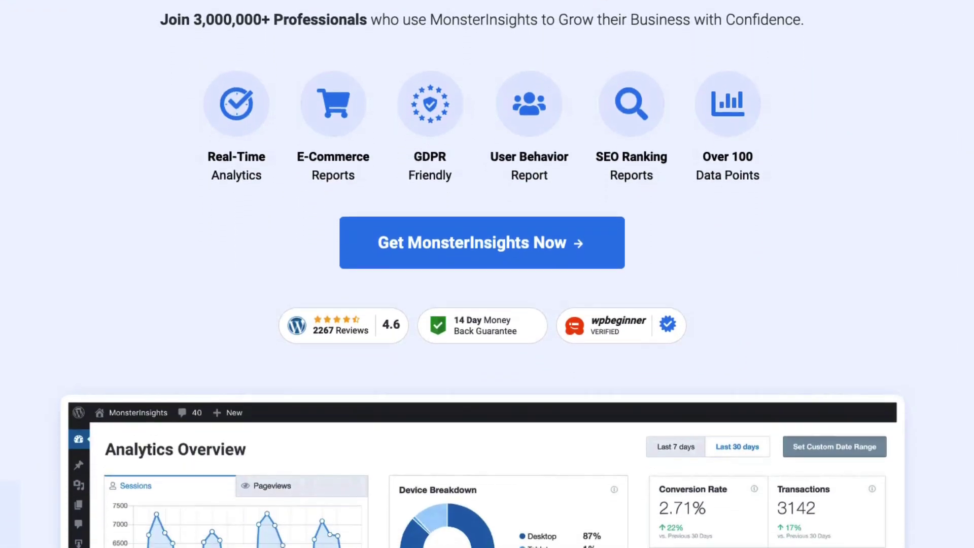
scroll(487, 274, down, 1)
scroll(487, 274, down, 1)
scroll(488, 274, down, 1)
scroll(486, 275, down, 1)
scroll(487, 274, down, 1)
scroll(487, 274, down, 1)
scroll(488, 274, down, 1)
scroll(487, 274, down, 1)
scroll(487, 274, down, 1)
scroll(488, 274, down, 1)
scroll(487, 273, down, 1)
scroll(487, 274, down, 1)
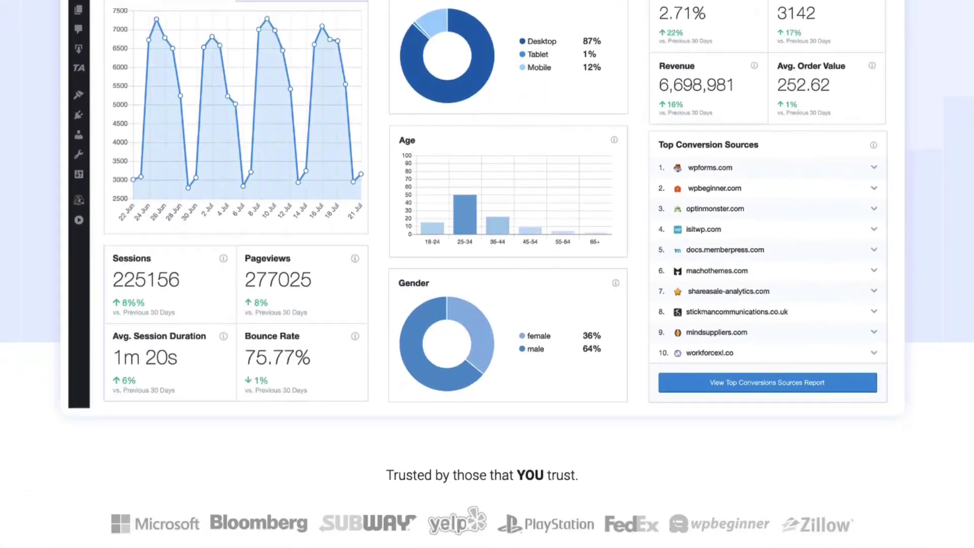
scroll(487, 274, down, 1)
scroll(486, 274, down, 1)
scroll(487, 274, down, 1)
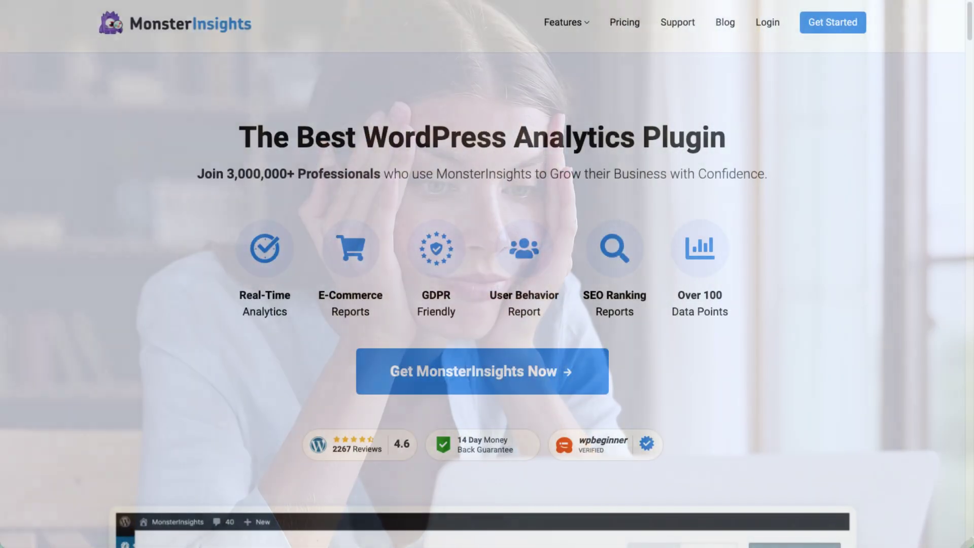
scroll(531, 305, down, 3)
scroll(531, 305, down, 2)
scroll(531, 304, down, 2)
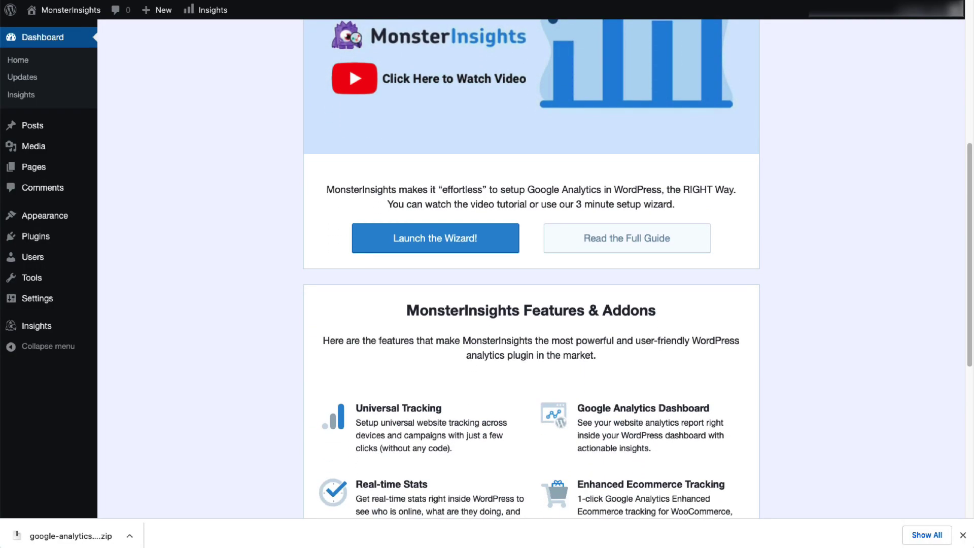
Step: Run the setup wizard as a Business Website and connect MonsterInsights to Google Analytics
click(466, 241)
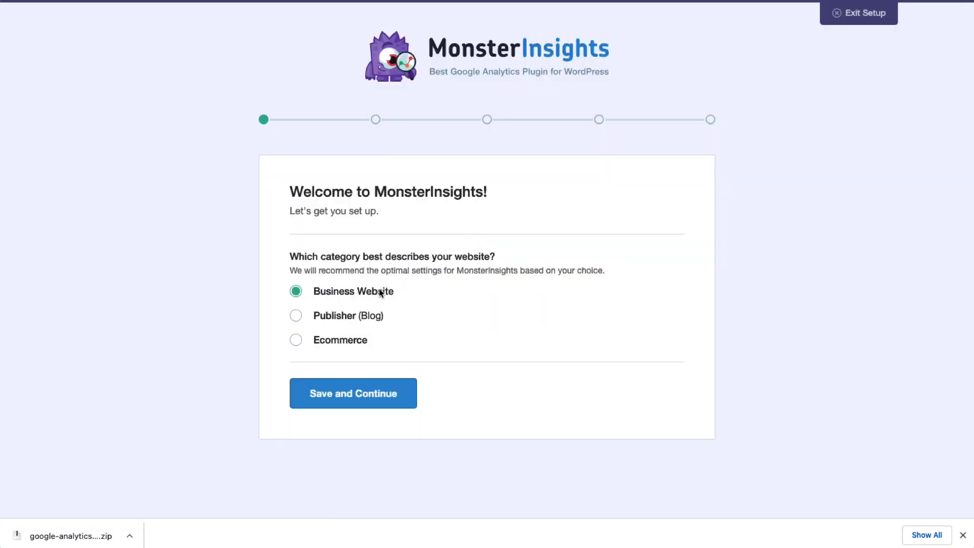
click(320, 405)
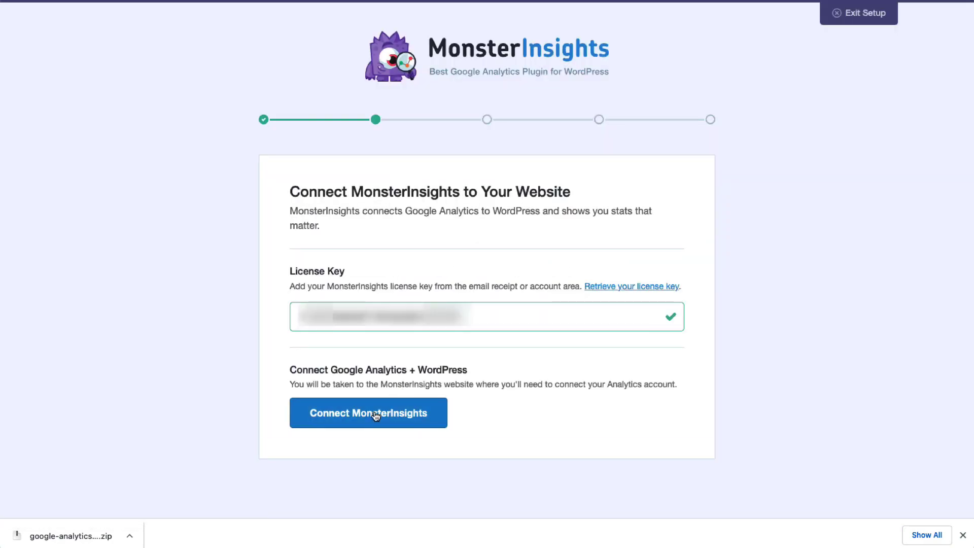
click(375, 416)
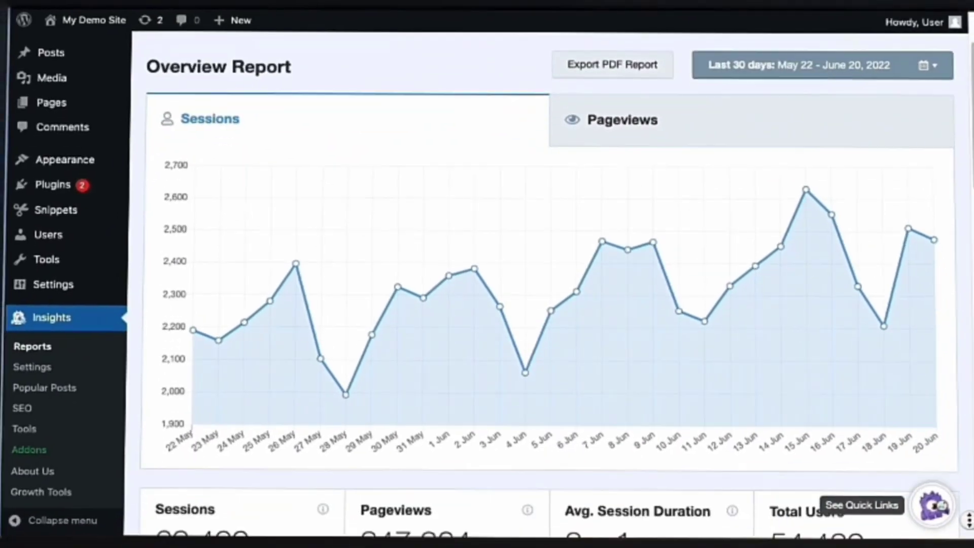
scroll(533, 289, down, 5)
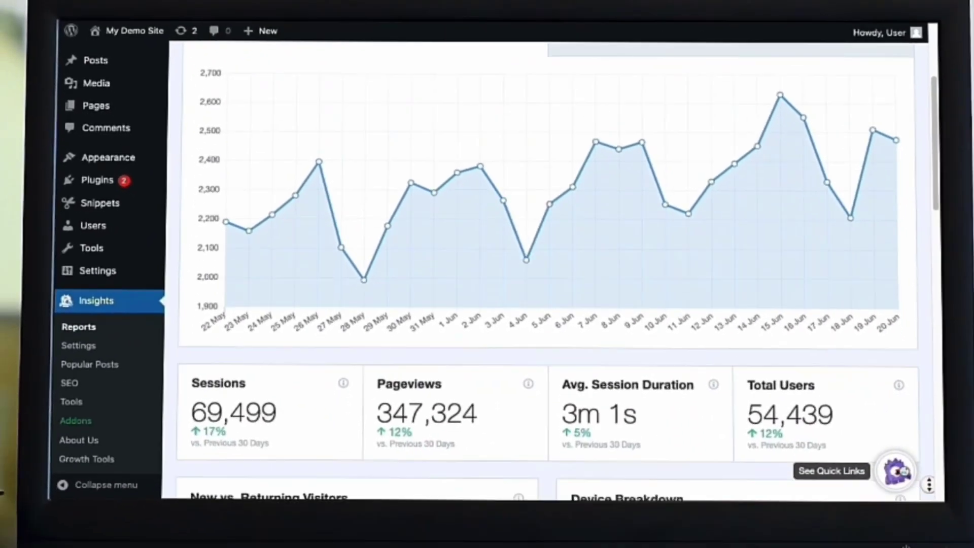
scroll(544, 266, down, 3)
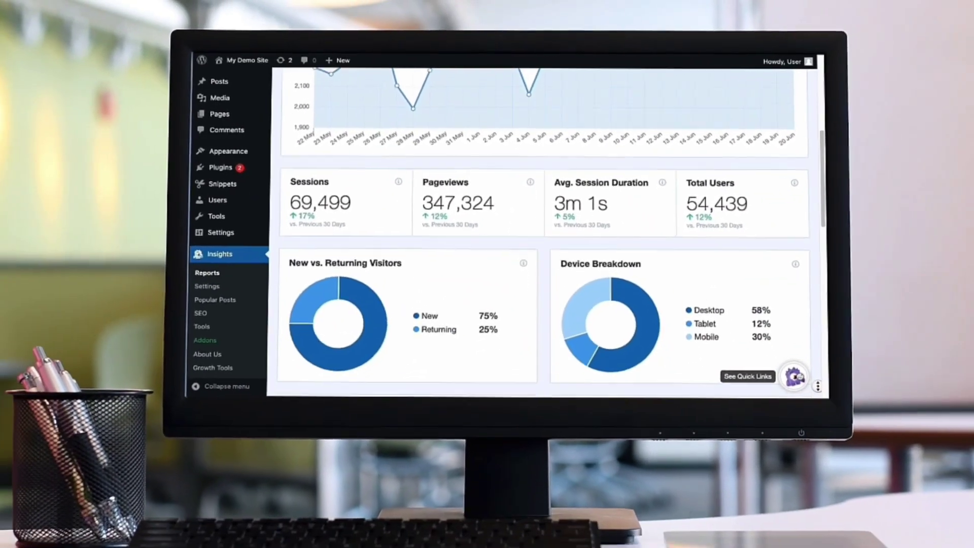
scroll(544, 267, down, 3)
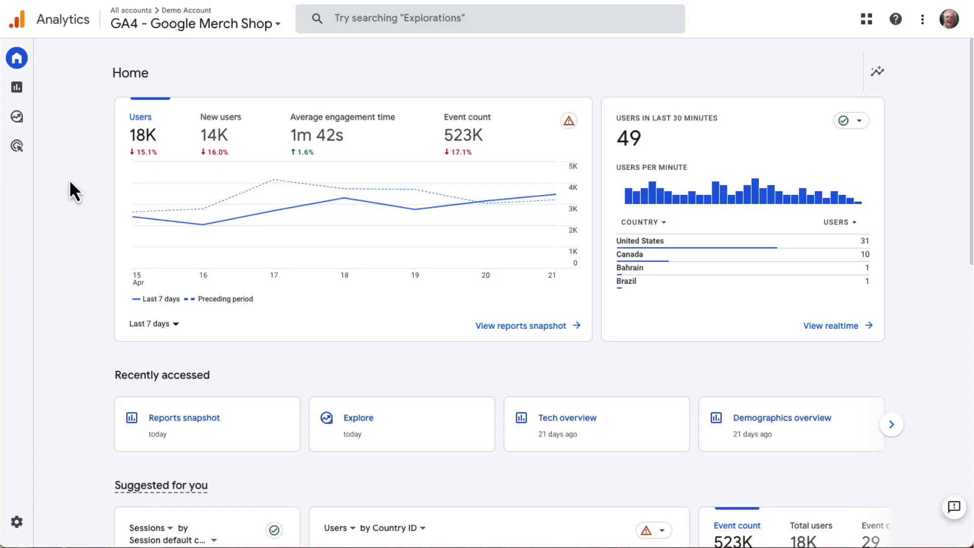
Step: Open the Google Analytics Reports snapshot and expand the Acquisition report group
click(17, 90)
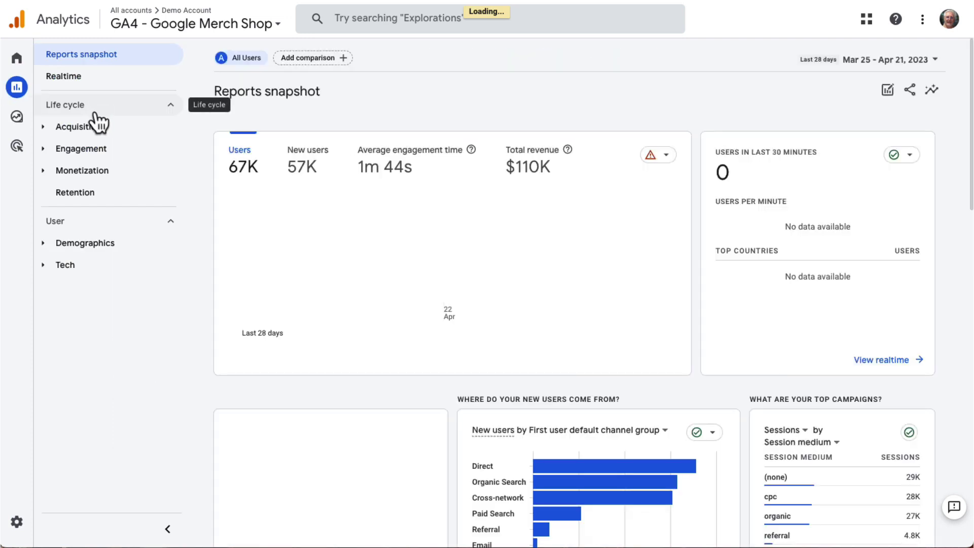
scroll(190, 152, down, 2)
scroll(190, 153, down, 1)
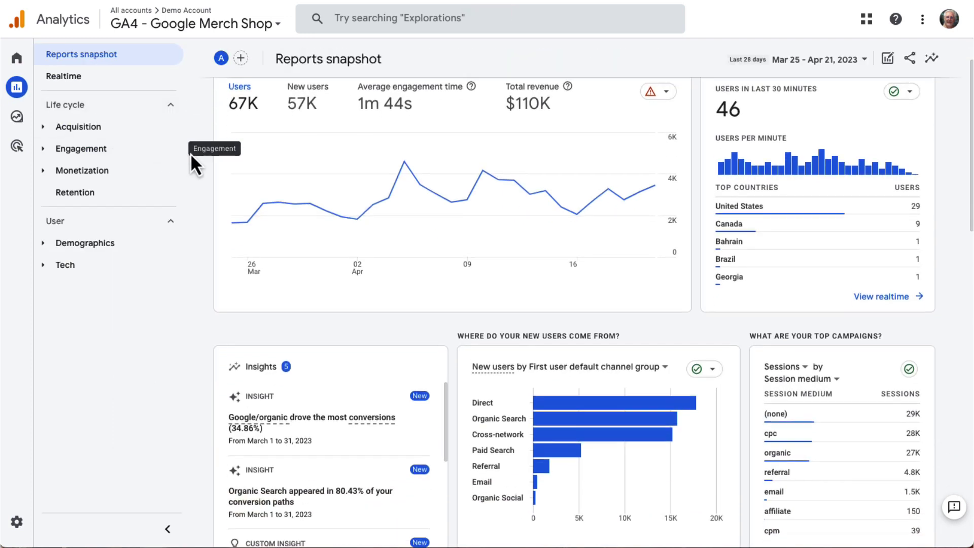
scroll(190, 153, down, 1)
scroll(190, 153, down, 1)
scroll(191, 153, down, 2)
scroll(190, 153, down, 2)
scroll(190, 153, down, 1)
click(39, 130)
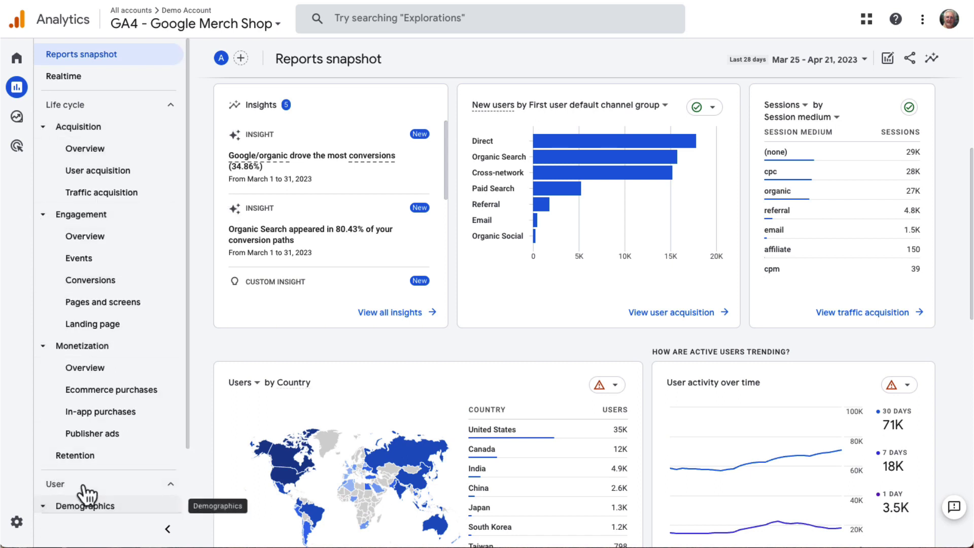
scroll(199, 375, down, 3)
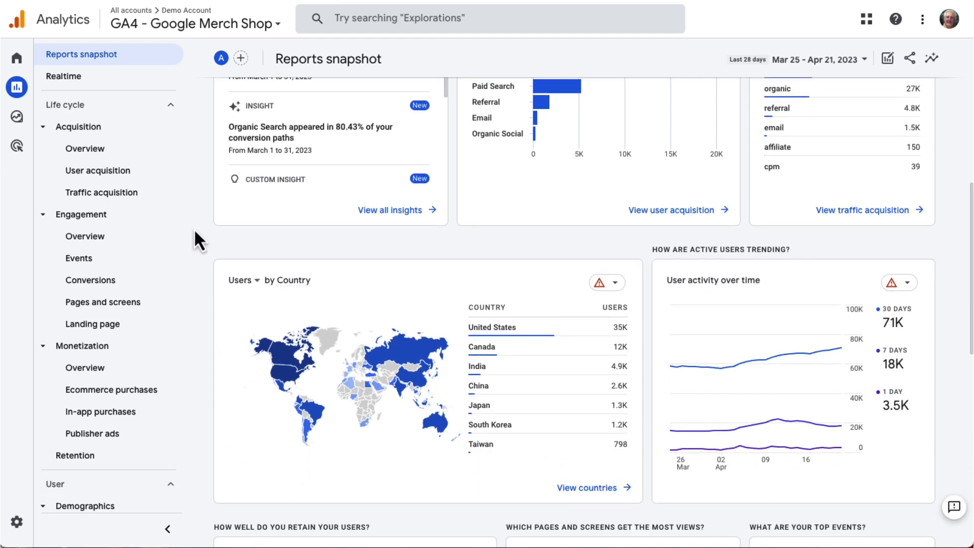
scroll(194, 232, down, 1)
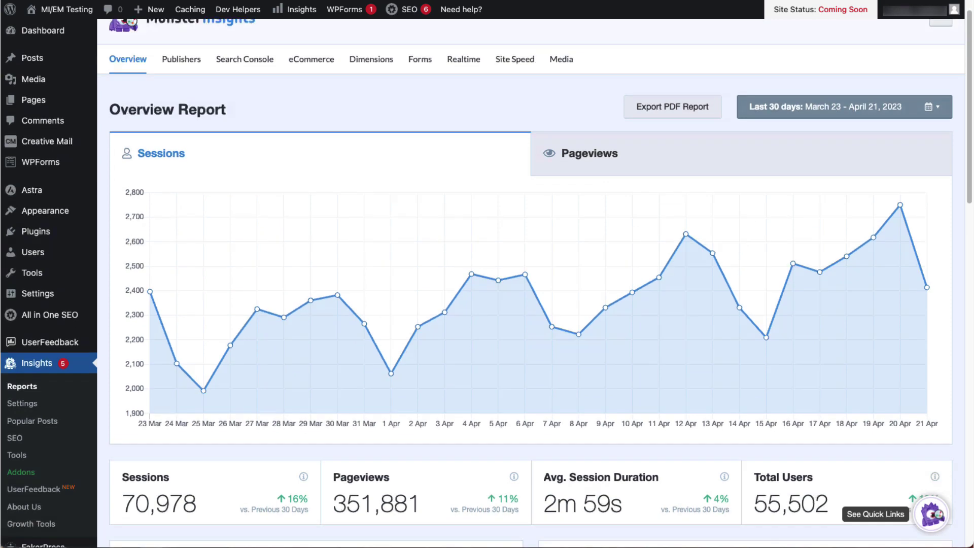
scroll(486, 305, down, 1)
scroll(487, 305, down, 2)
scroll(487, 305, down, 2)
scroll(487, 305, down, 1)
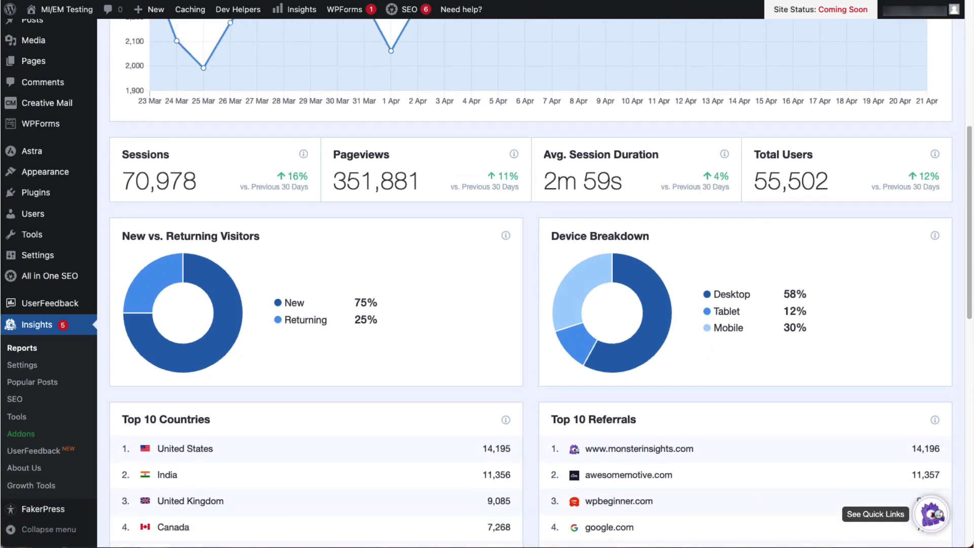
scroll(487, 304, down, 2)
scroll(487, 304, down, 1)
scroll(487, 304, down, 2)
scroll(487, 304, down, 2)
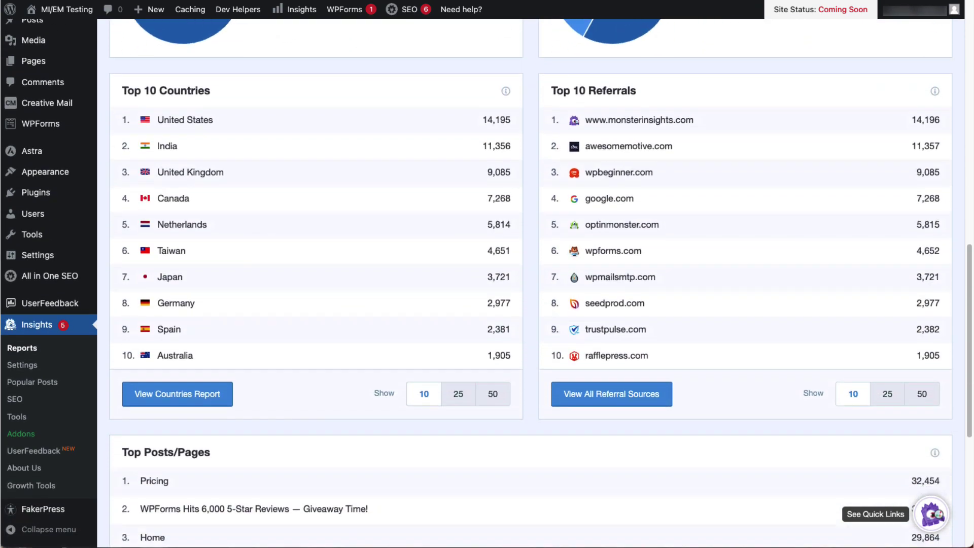
scroll(487, 304, down, 1)
scroll(487, 304, down, 2)
scroll(487, 304, down, 1)
scroll(487, 305, down, 1)
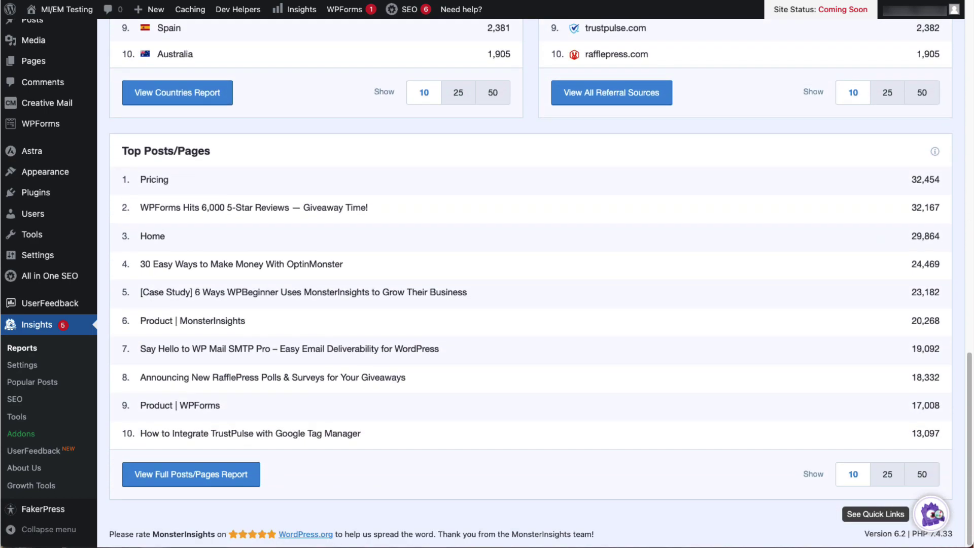
scroll(487, 304, up, 14)
scroll(487, 305, up, 3)
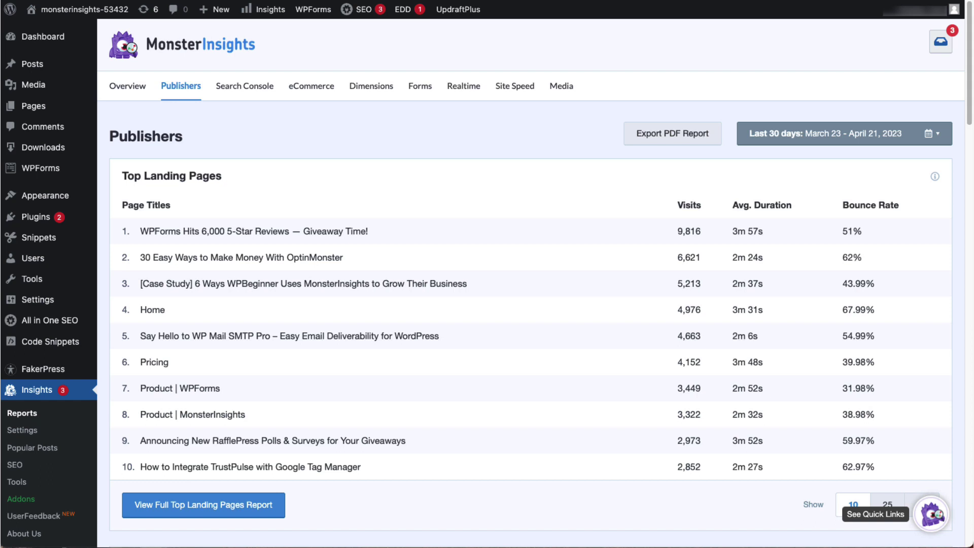
scroll(487, 305, down, 1)
scroll(487, 304, down, 2)
scroll(486, 304, down, 2)
scroll(488, 305, down, 2)
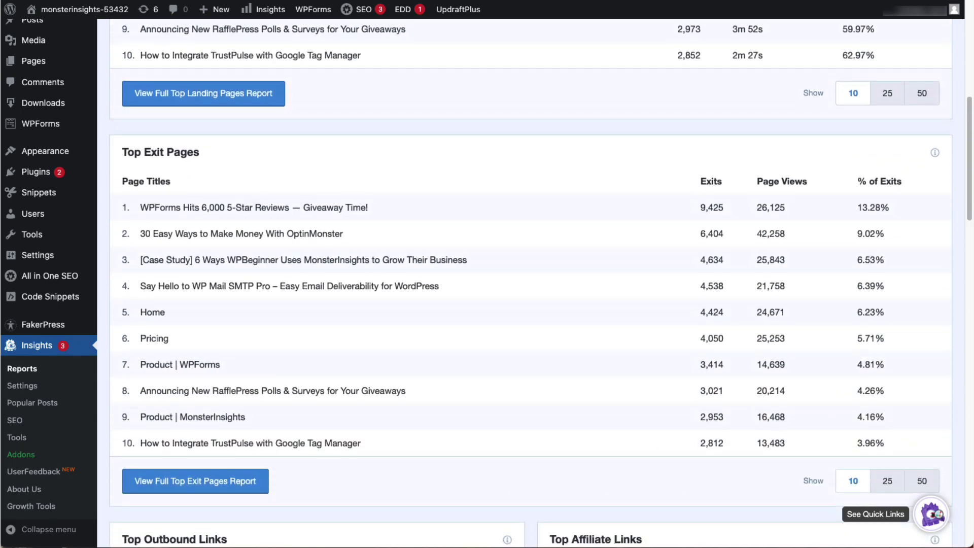
scroll(487, 304, down, 2)
scroll(487, 304, down, 2)
scroll(487, 304, down, 2)
scroll(487, 304, down, 2)
scroll(486, 305, down, 2)
scroll(488, 304, down, 2)
scroll(487, 305, down, 2)
scroll(487, 304, down, 2)
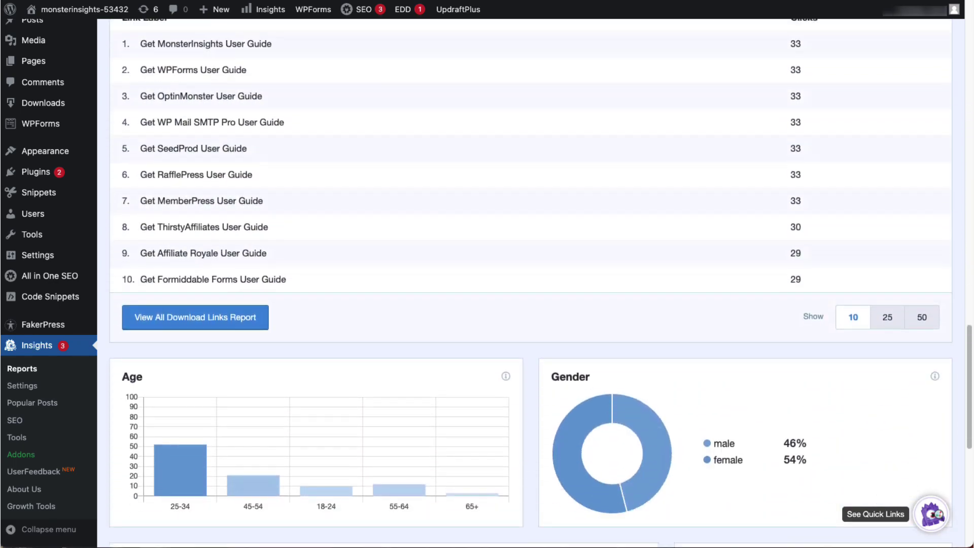
scroll(487, 304, down, 2)
scroll(487, 305, down, 2)
scroll(486, 304, down, 2)
scroll(487, 305, down, 1)
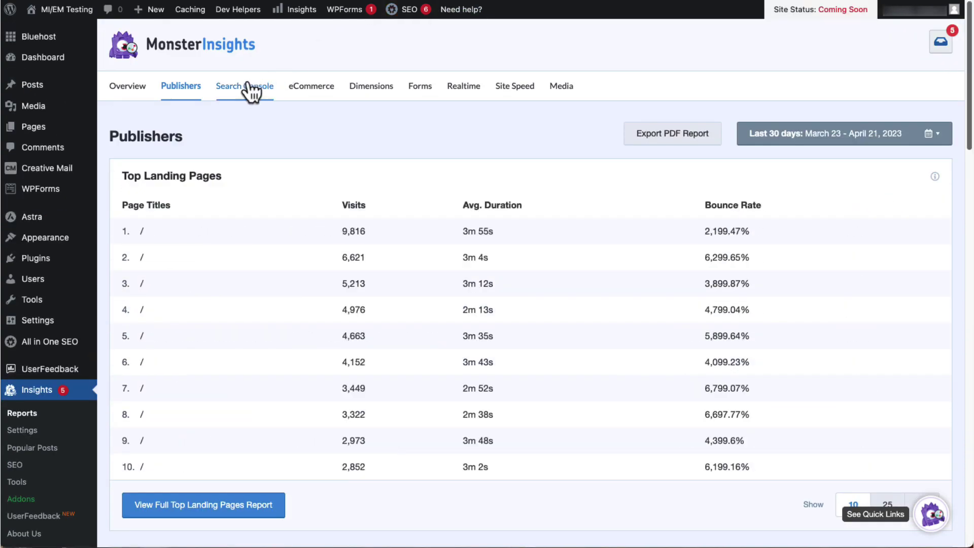
Step: Switch through the Search Console, eCommerce, Dimensions, Forms, Realtime and Media report tabs
click(243, 87)
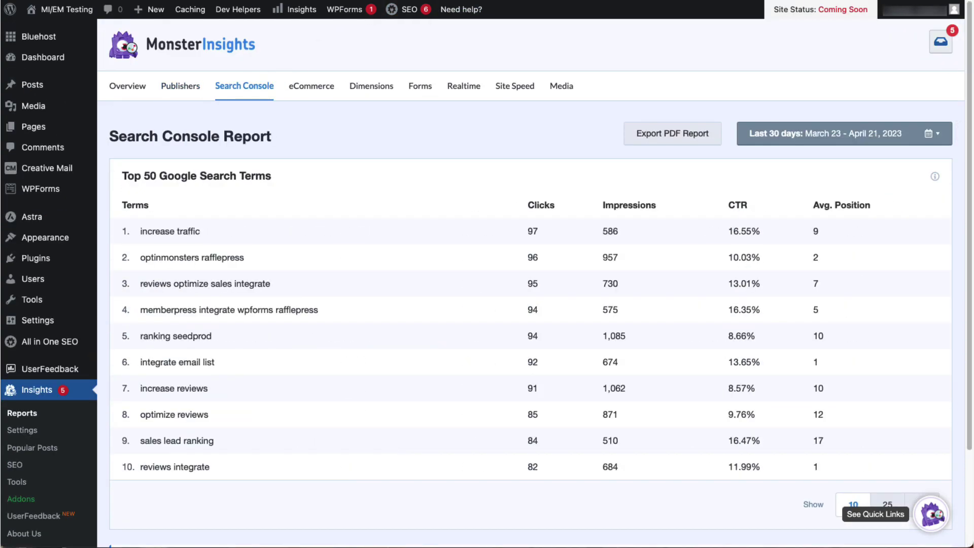
click(323, 93)
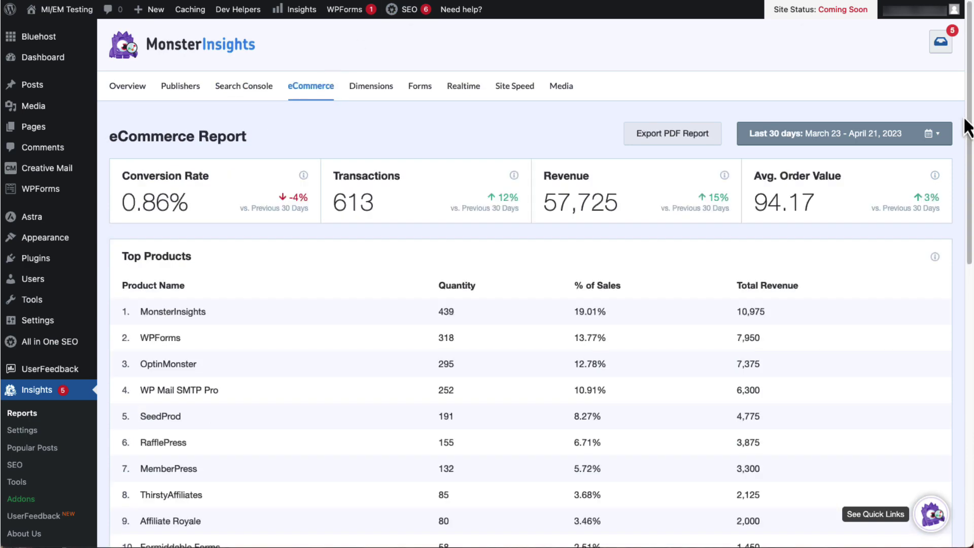
scroll(487, 304, down, 1)
scroll(487, 305, down, 1)
scroll(488, 304, down, 1)
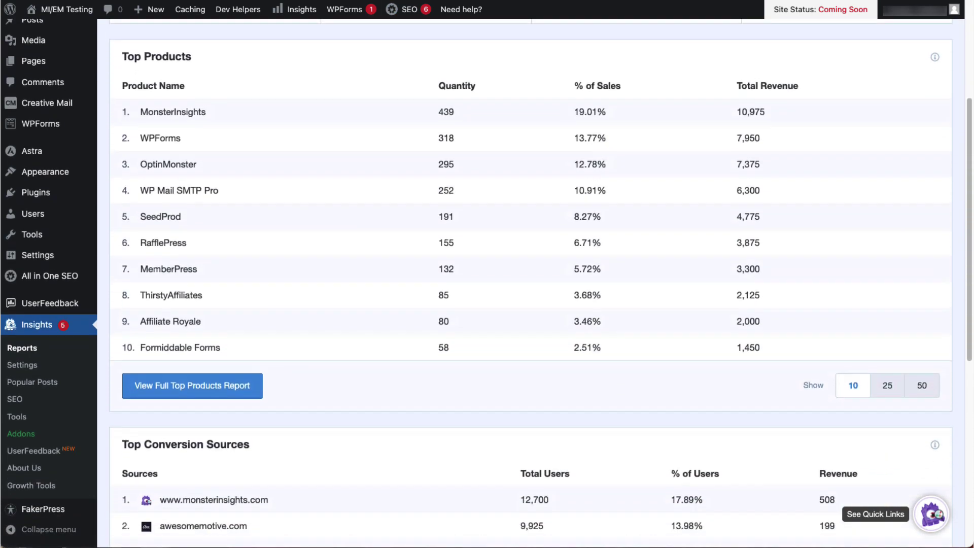
scroll(487, 305, down, 1)
scroll(488, 305, down, 1)
scroll(487, 304, down, 1)
scroll(487, 305, down, 1)
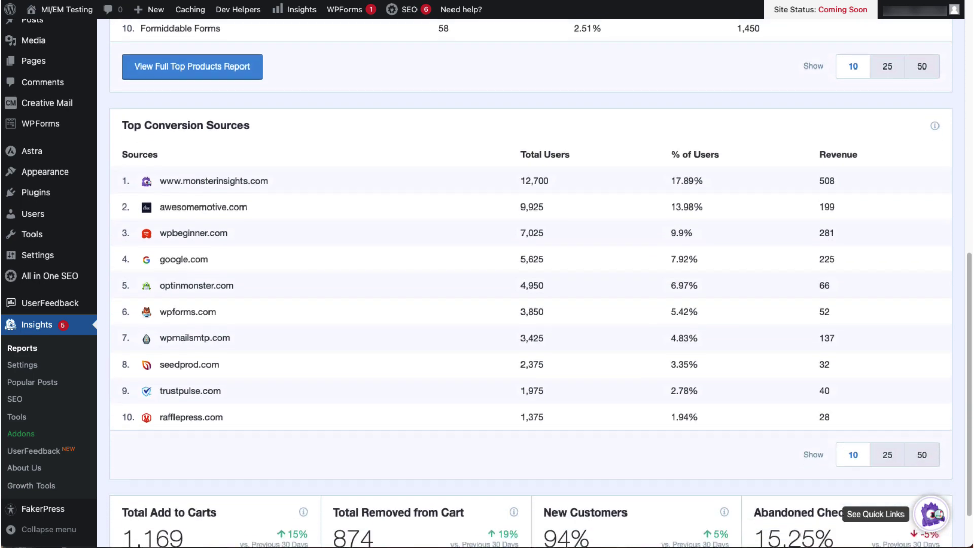
scroll(487, 305, down, 1)
scroll(487, 305, up, 5)
scroll(487, 304, up, 3)
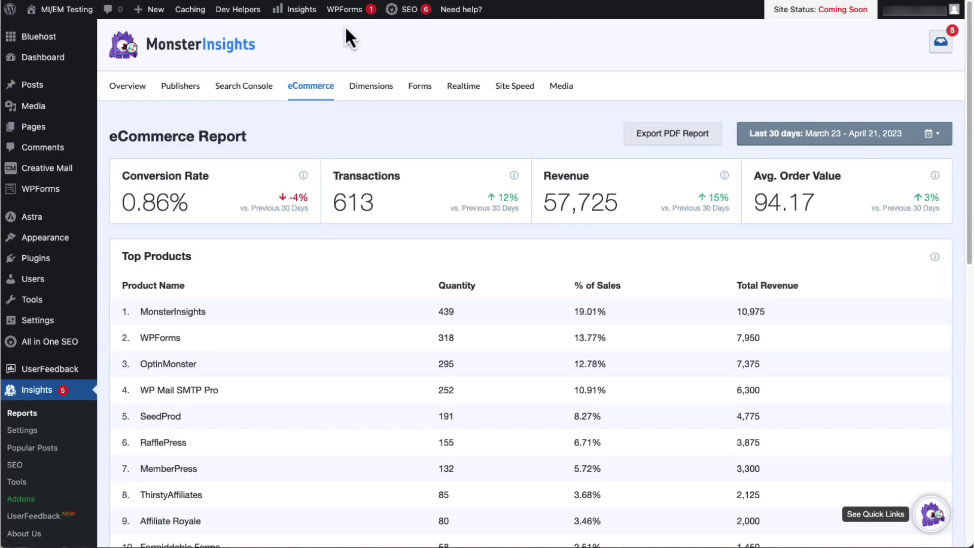
click(366, 88)
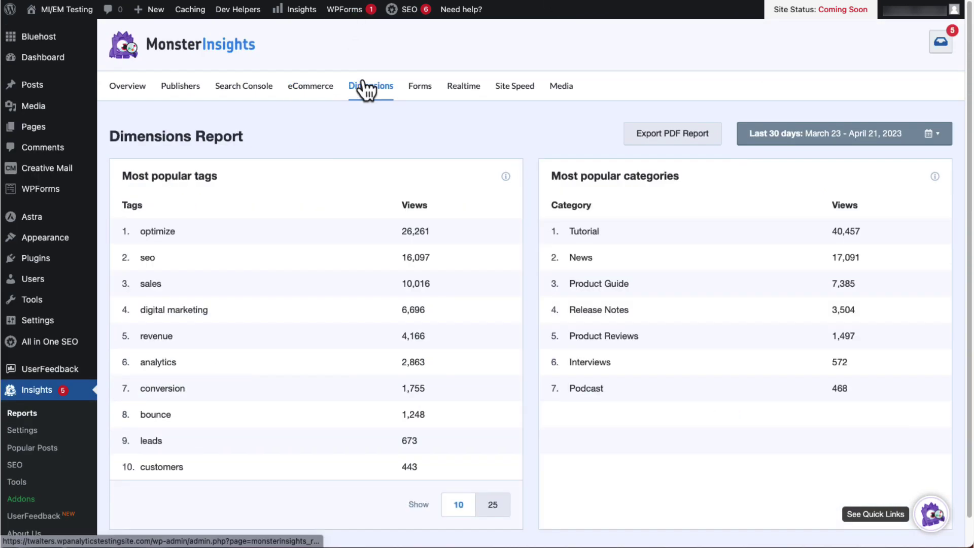
click(420, 88)
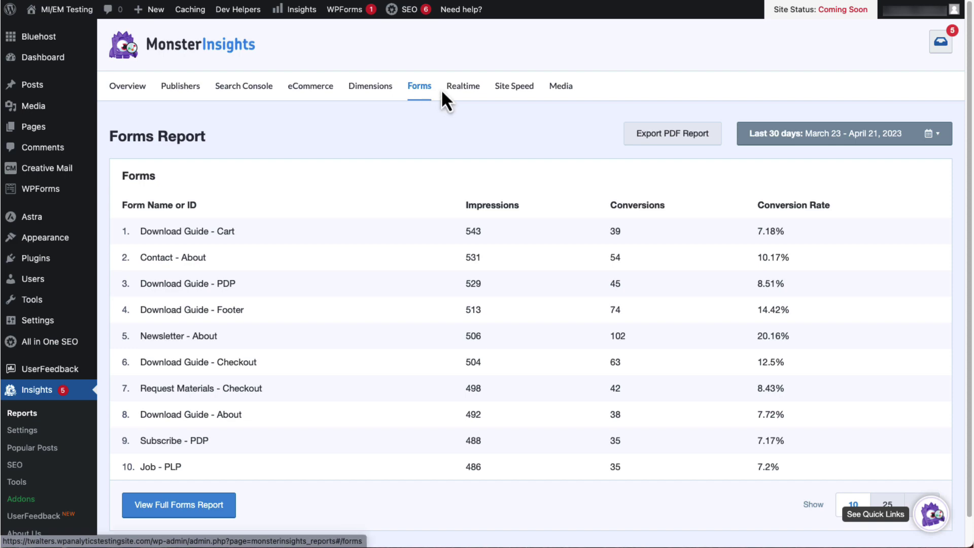
click(444, 91)
scroll(487, 274, down, 3)
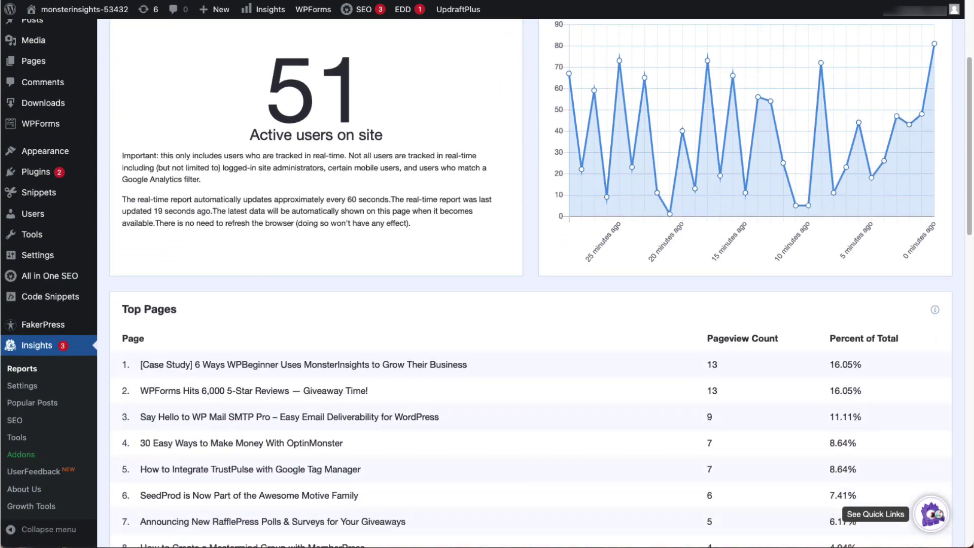
scroll(487, 275, down, 2)
scroll(487, 274, down, 2)
scroll(488, 274, down, 2)
scroll(487, 274, down, 2)
scroll(487, 274, down, 2)
scroll(487, 274, down, 2)
scroll(487, 274, down, 2)
scroll(488, 274, down, 2)
scroll(487, 274, down, 2)
scroll(487, 274, up, 2)
scroll(486, 274, up, 10)
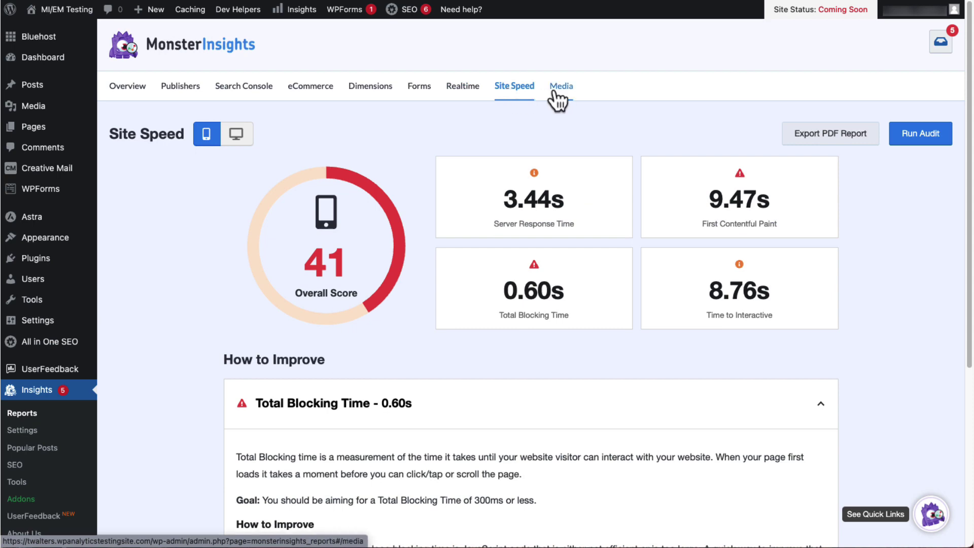
click(555, 89)
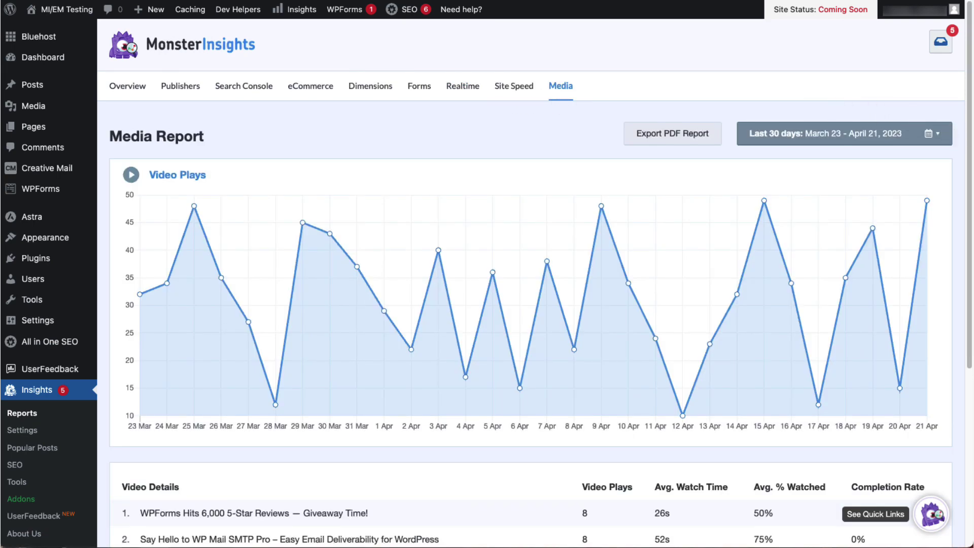
scroll(487, 305, down, 1)
scroll(487, 305, down, 1)
scroll(487, 305, down, 1)
scroll(487, 304, down, 1)
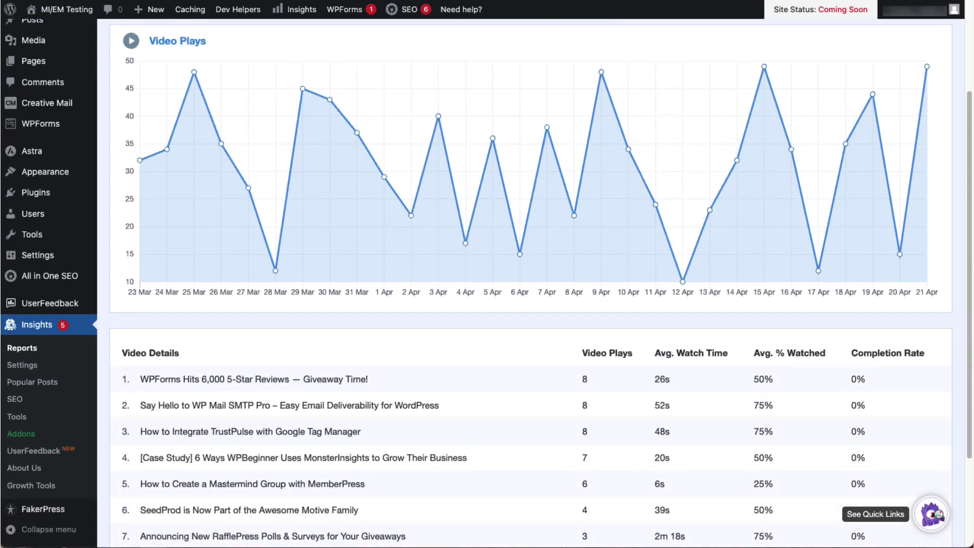
scroll(488, 304, down, 1)
scroll(487, 305, down, 1)
scroll(487, 305, down, 1)
scroll(487, 304, down, 1)
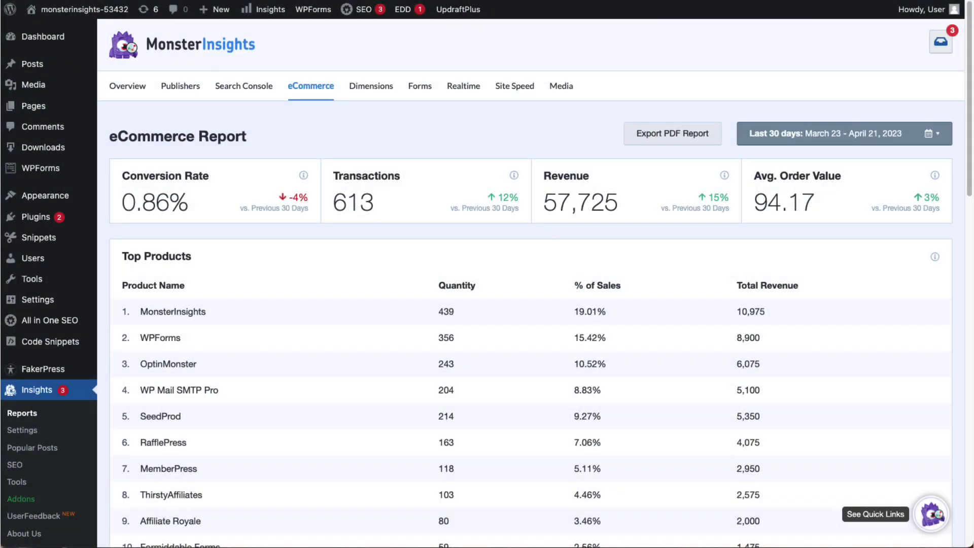
scroll(487, 304, down, 1)
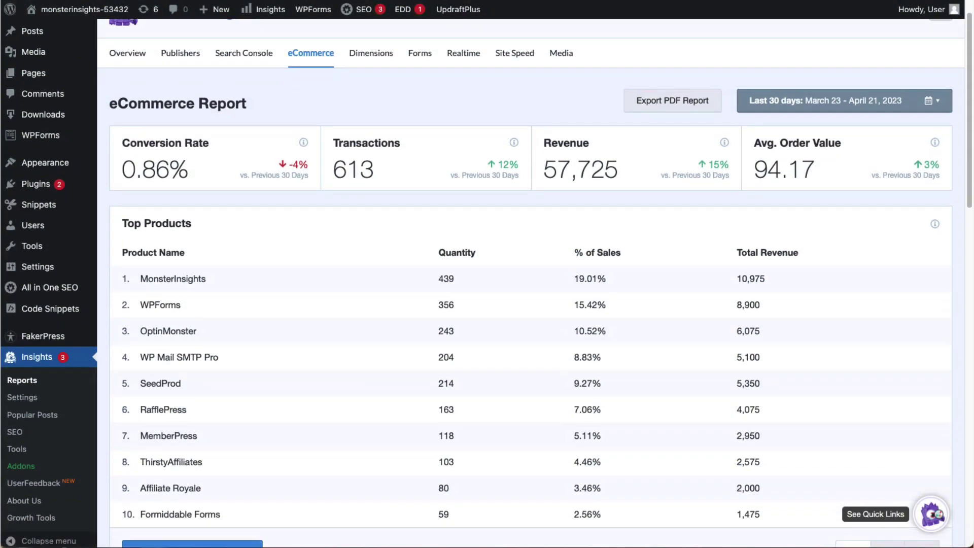
scroll(487, 305, down, 1)
scroll(486, 305, down, 1)
scroll(487, 305, down, 1)
scroll(486, 304, down, 1)
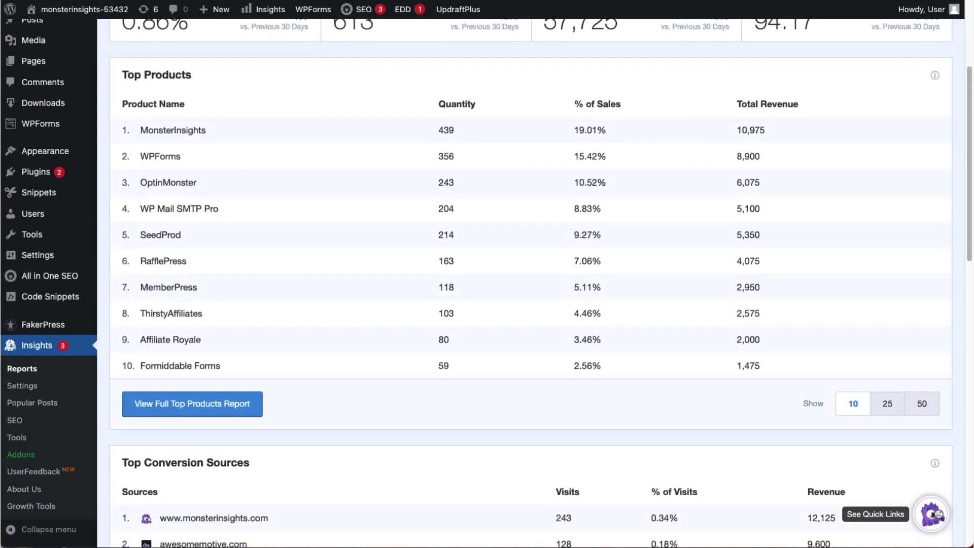
scroll(488, 305, down, 1)
scroll(487, 304, down, 1)
scroll(488, 304, down, 1)
scroll(487, 304, down, 1)
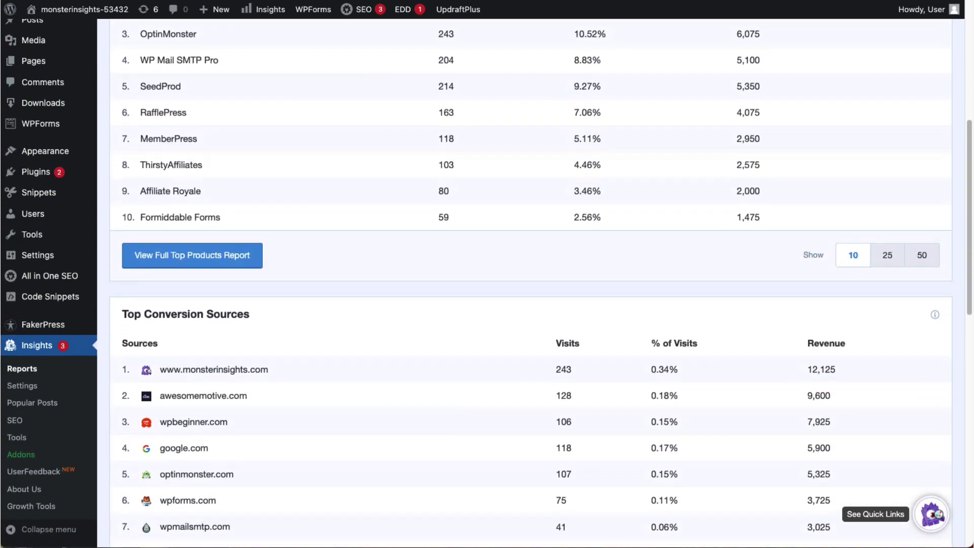
scroll(487, 304, down, 1)
scroll(488, 305, down, 1)
scroll(487, 305, down, 1)
scroll(486, 305, down, 1)
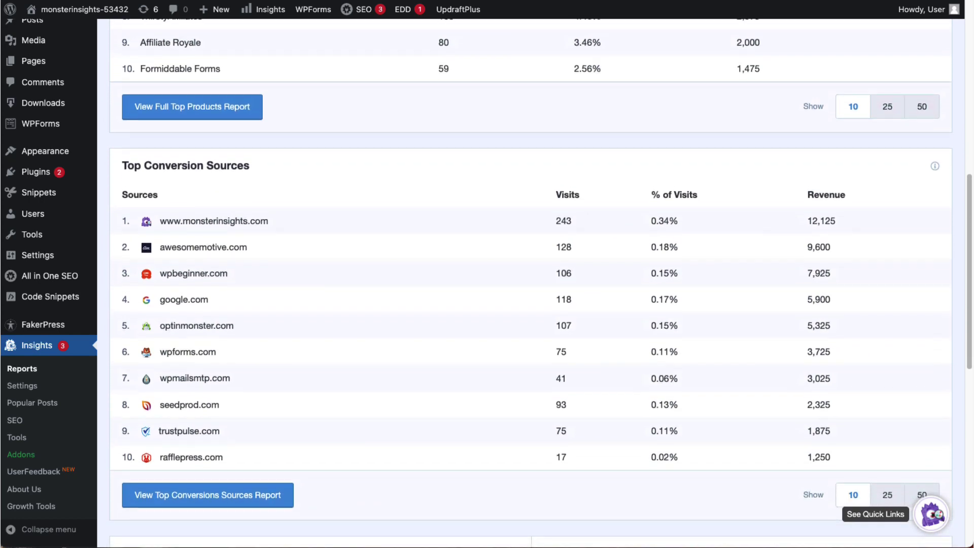
scroll(487, 305, down, 1)
scroll(487, 305, down, 1)
scroll(487, 304, down, 1)
scroll(486, 305, down, 1)
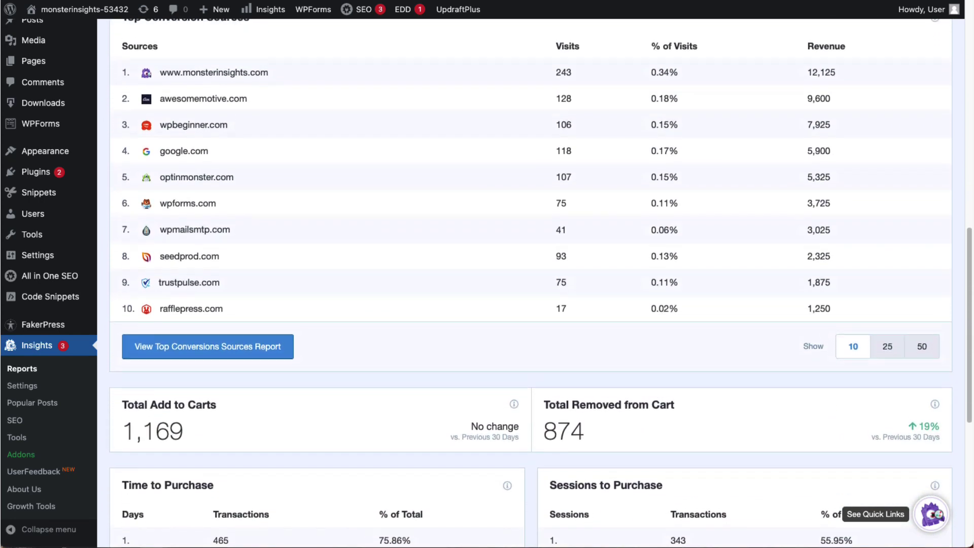
scroll(488, 305, down, 1)
scroll(487, 304, down, 1)
scroll(486, 305, down, 1)
scroll(487, 305, down, 1)
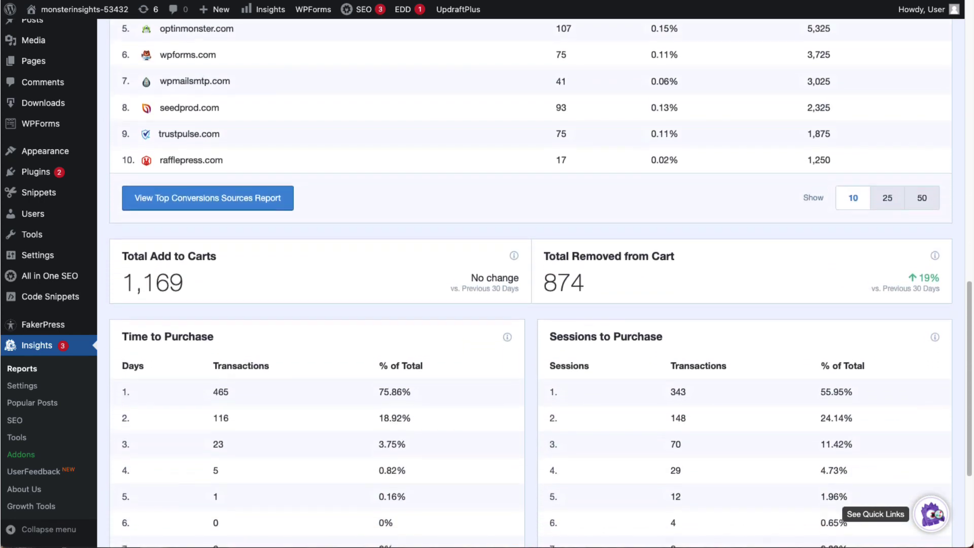
scroll(487, 305, down, 1)
scroll(487, 304, down, 1)
scroll(488, 304, down, 1)
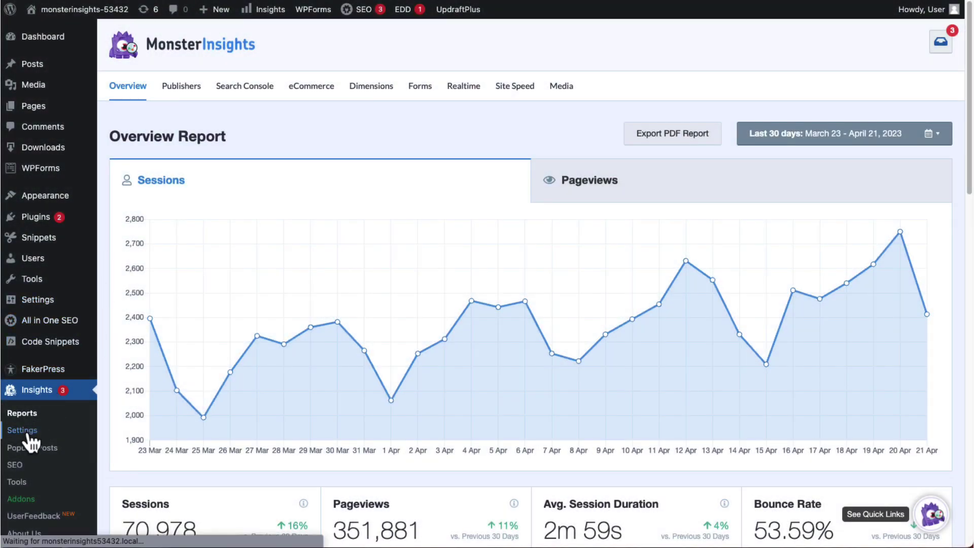
Step: View Easy Digital Downloads tracking in the eCommerce settings, then go back to the reports
click(27, 432)
click(432, 90)
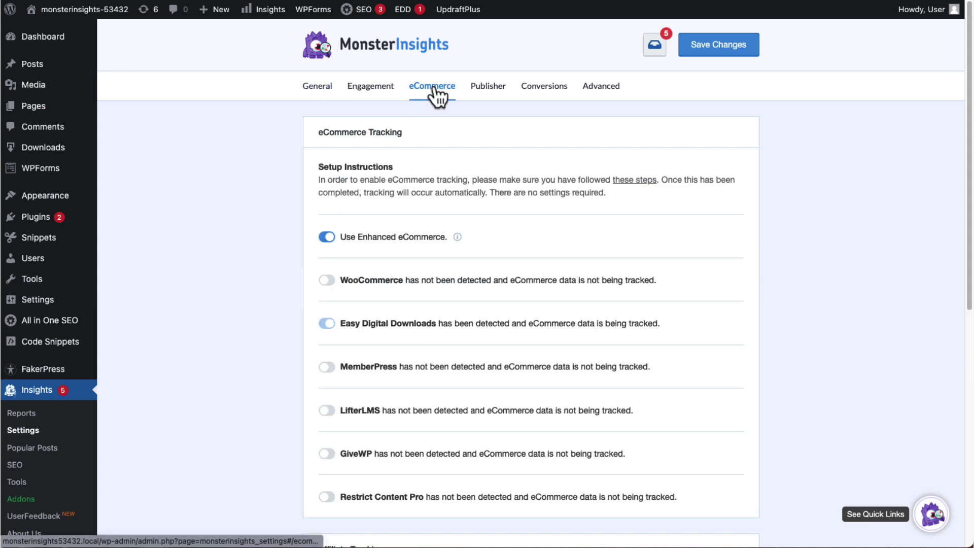
scroll(231, 253, down, 3)
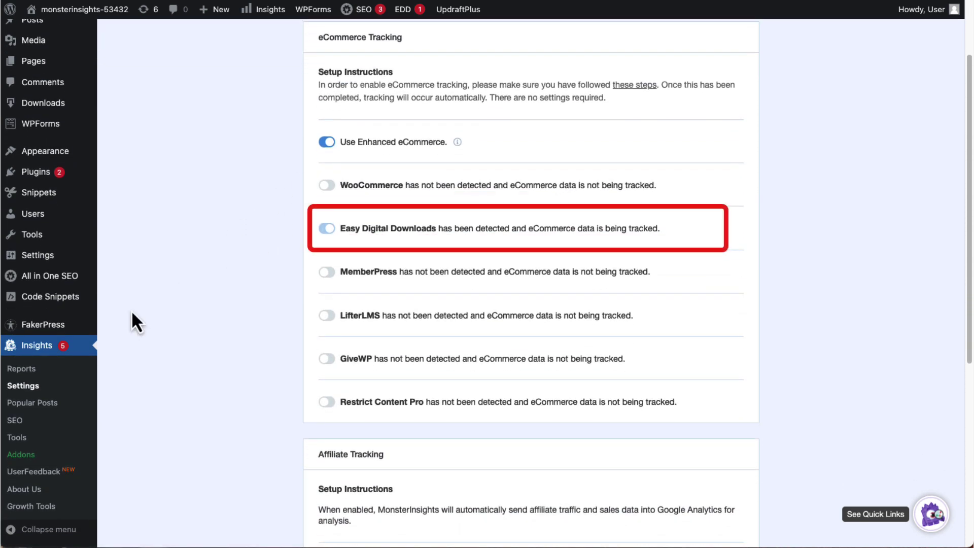
click(20, 373)
scroll(276, 148, down, 15)
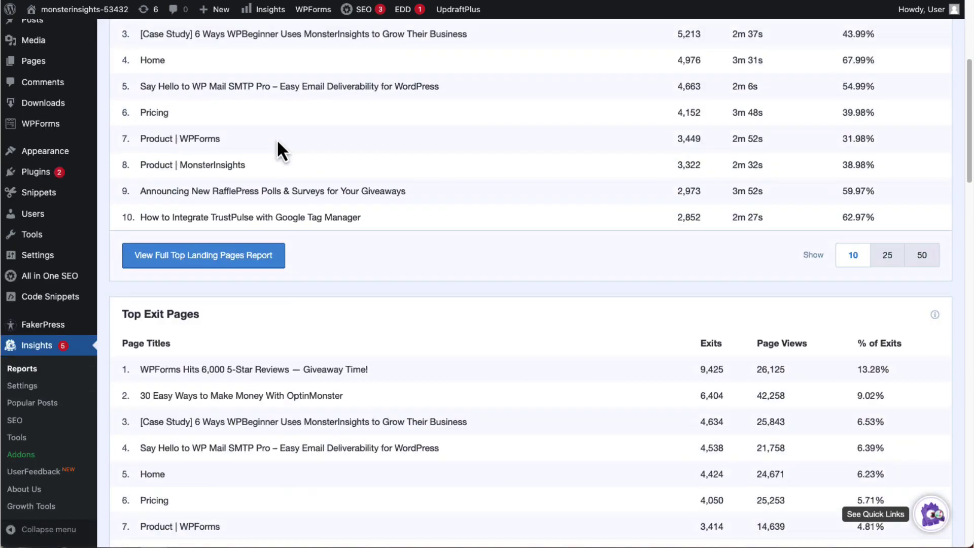
scroll(277, 148, down, 5)
scroll(276, 147, down, 5)
scroll(276, 148, down, 1)
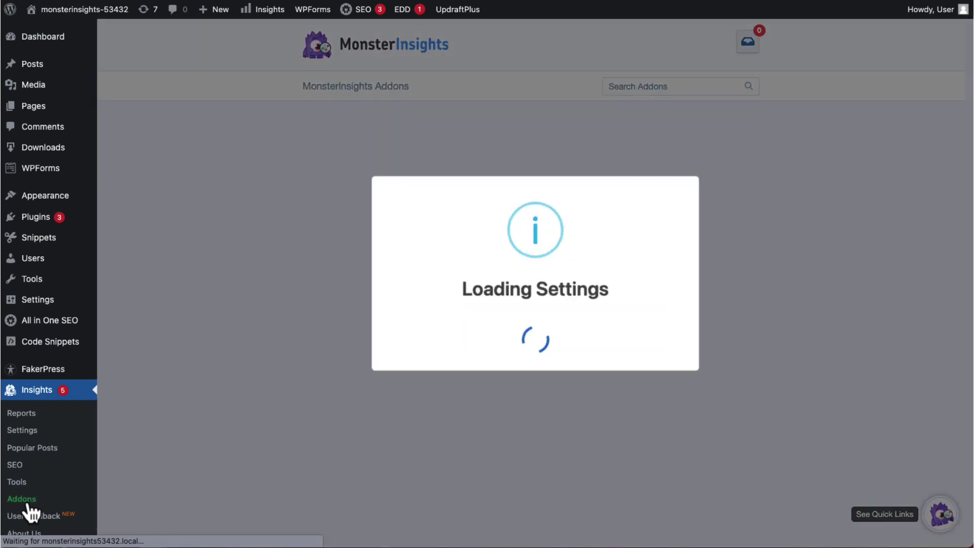
scroll(215, 411, down, 5)
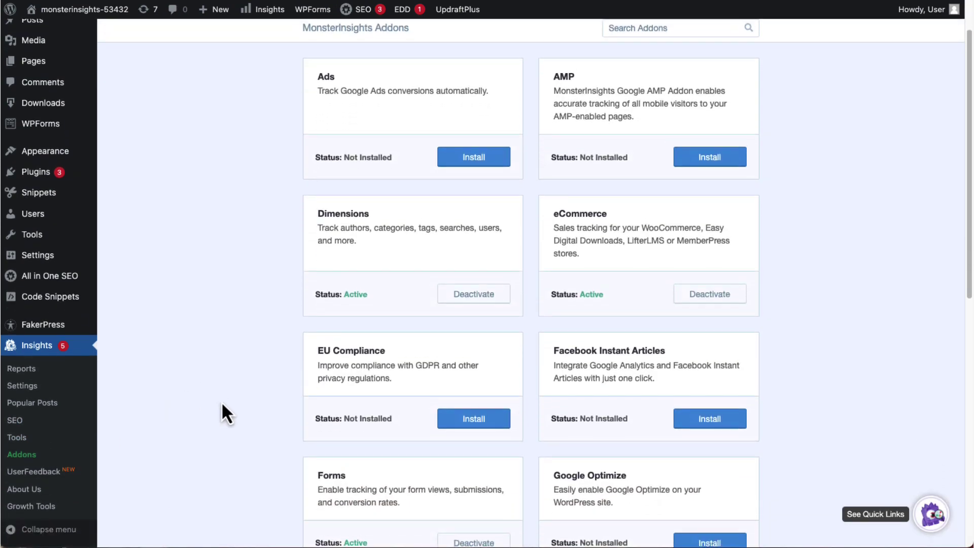
scroll(226, 411, down, 2)
scroll(232, 410, down, 2)
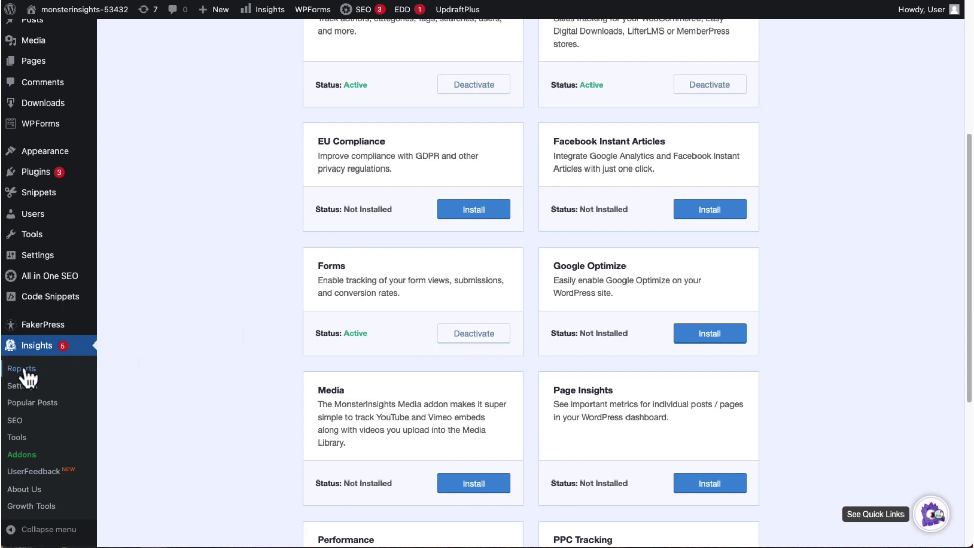
Step: Return to the Overview report and switch to the Forms conversion report
click(24, 369)
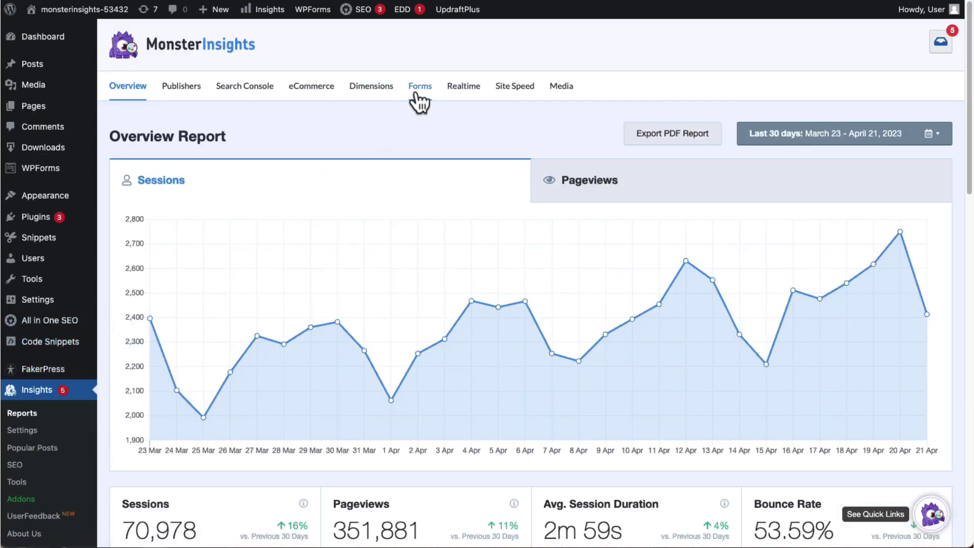
click(419, 96)
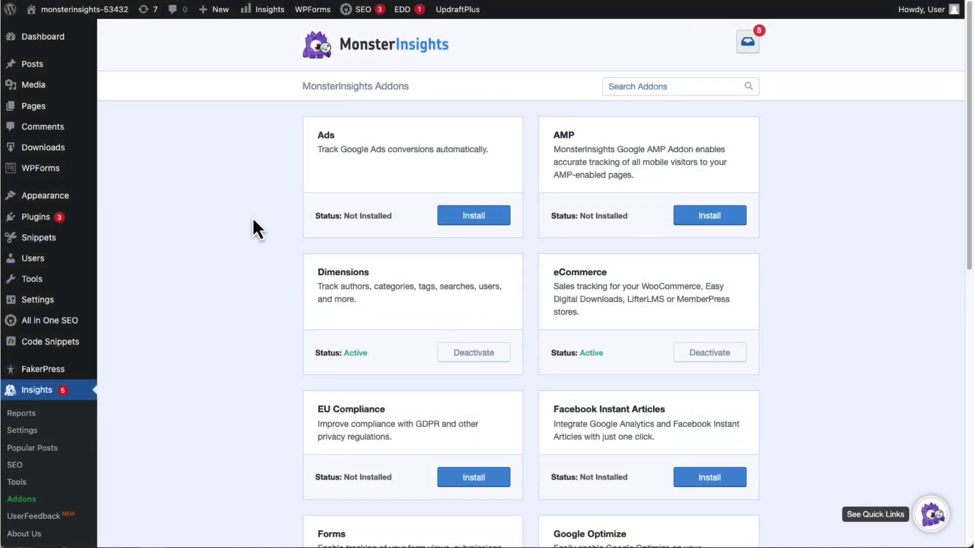
scroll(253, 220, down, 1)
scroll(253, 220, down, 2)
scroll(254, 220, down, 3)
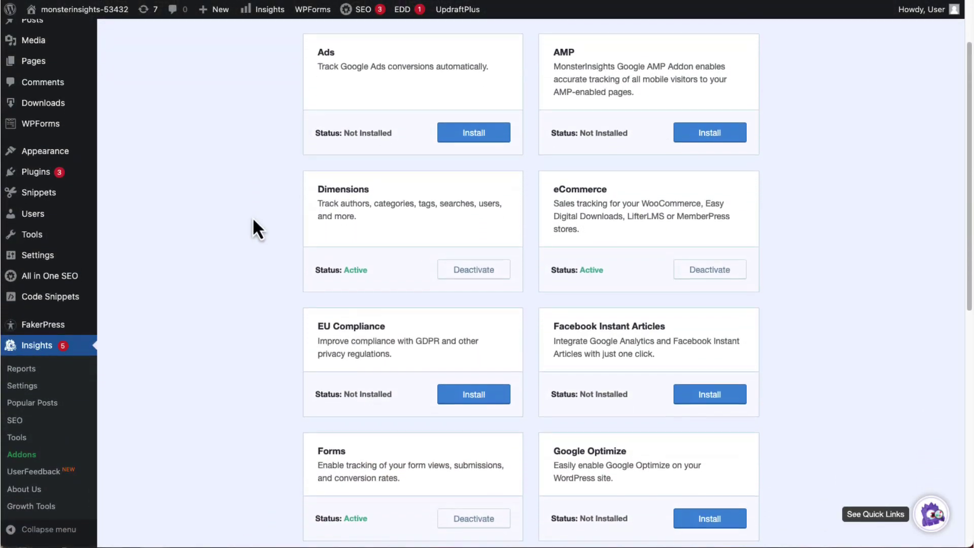
scroll(253, 220, down, 1)
scroll(253, 220, down, 1)
scroll(254, 220, down, 1)
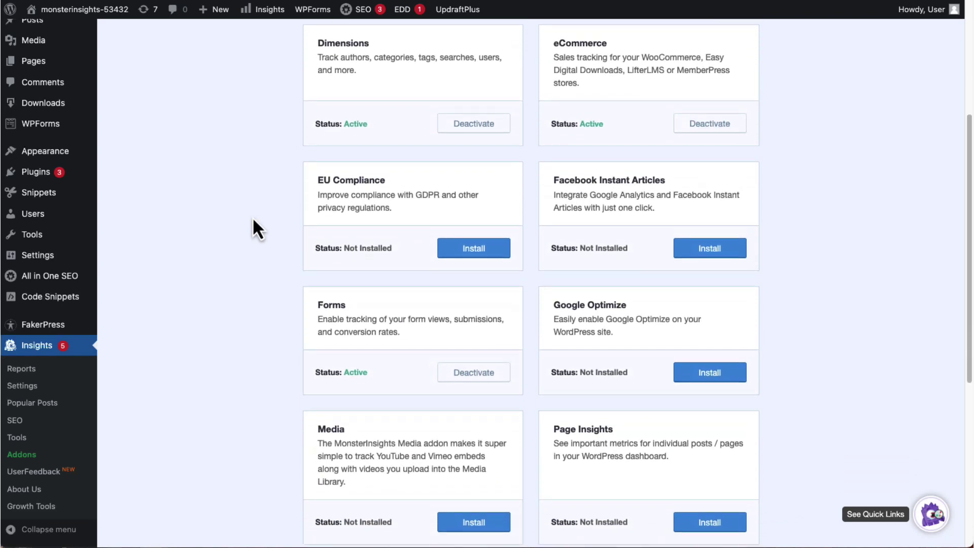
scroll(253, 220, down, 1)
scroll(253, 220, down, 1)
scroll(254, 220, down, 1)
scroll(254, 219, down, 1)
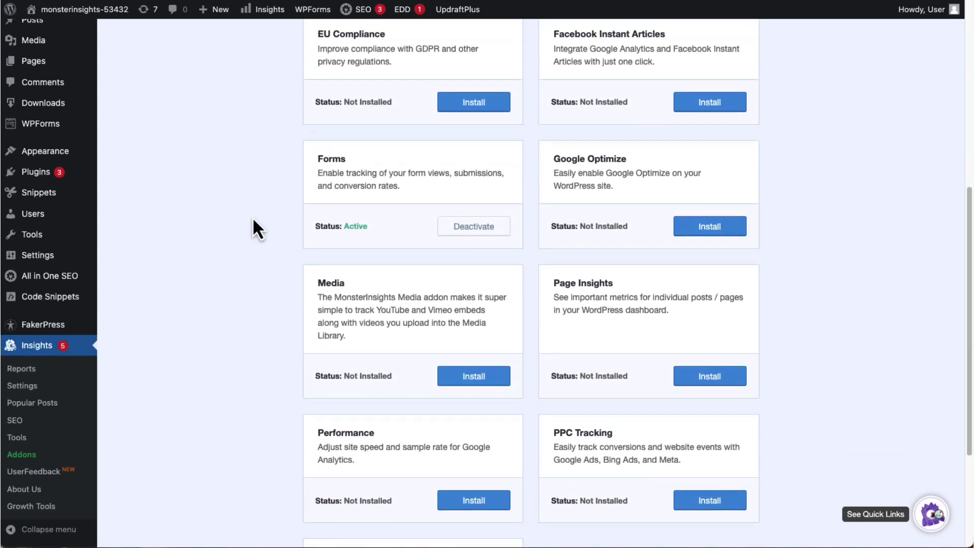
scroll(253, 220, down, 1)
scroll(252, 219, down, 1)
scroll(252, 219, down, 1)
scroll(253, 220, down, 1)
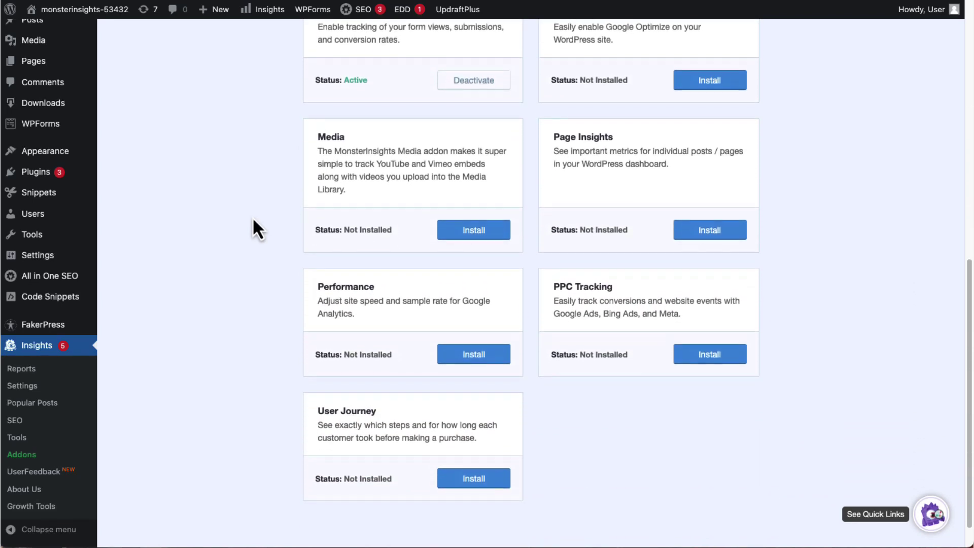
scroll(253, 220, down, 1)
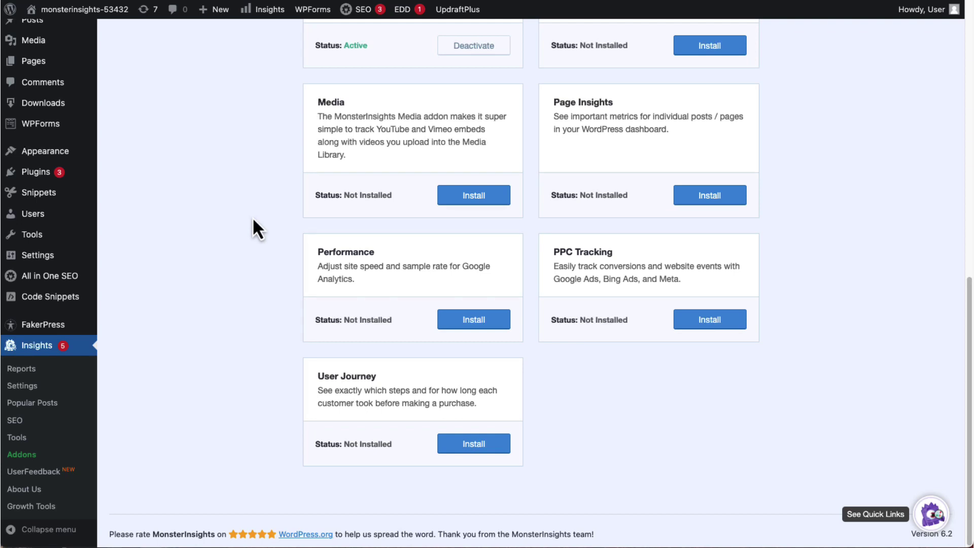